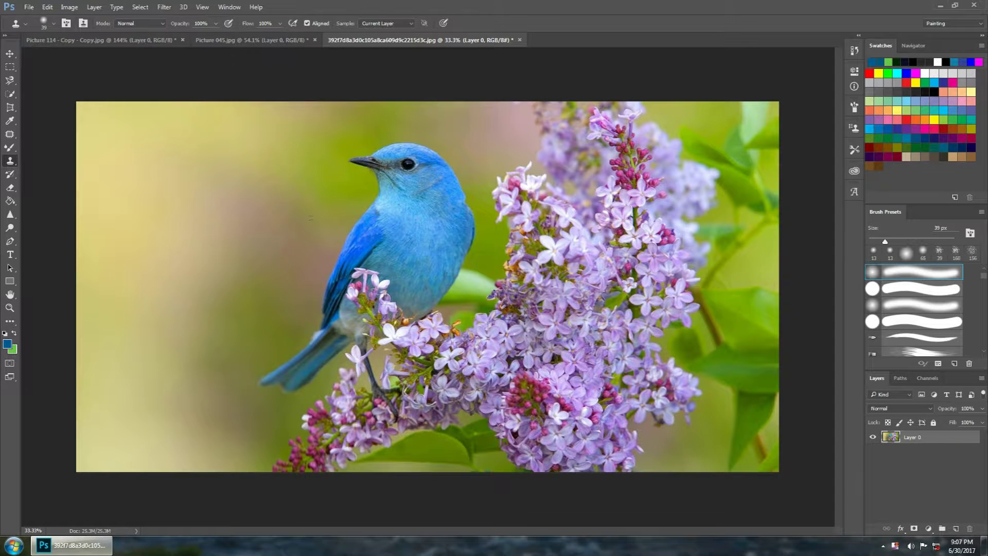
- Bring the group portrait 'Picture 114 - Copy - Copy.jpg' to the front
left_click(48, 44)
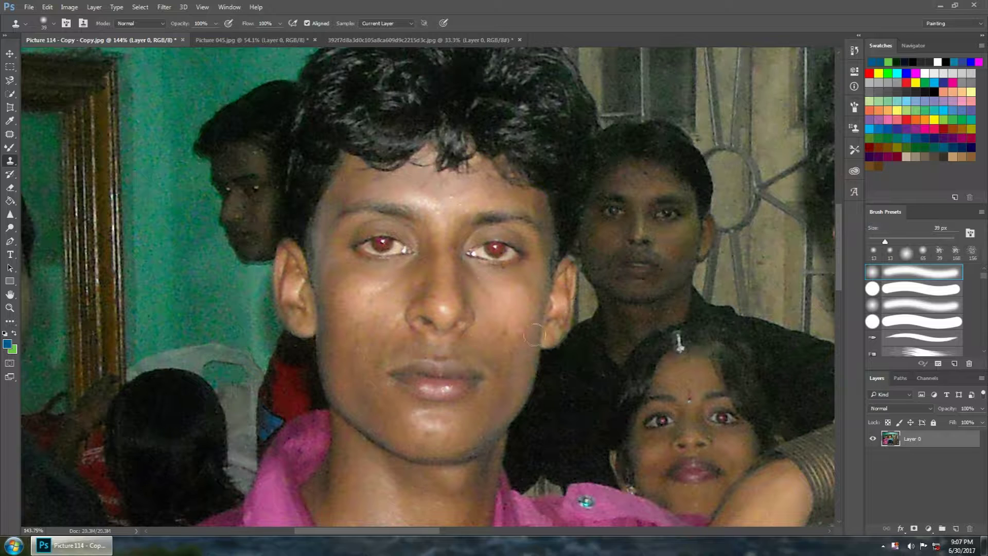
- Switch to the Red Eye Tool and fix the front man's first red pupil
left_click(13, 56)
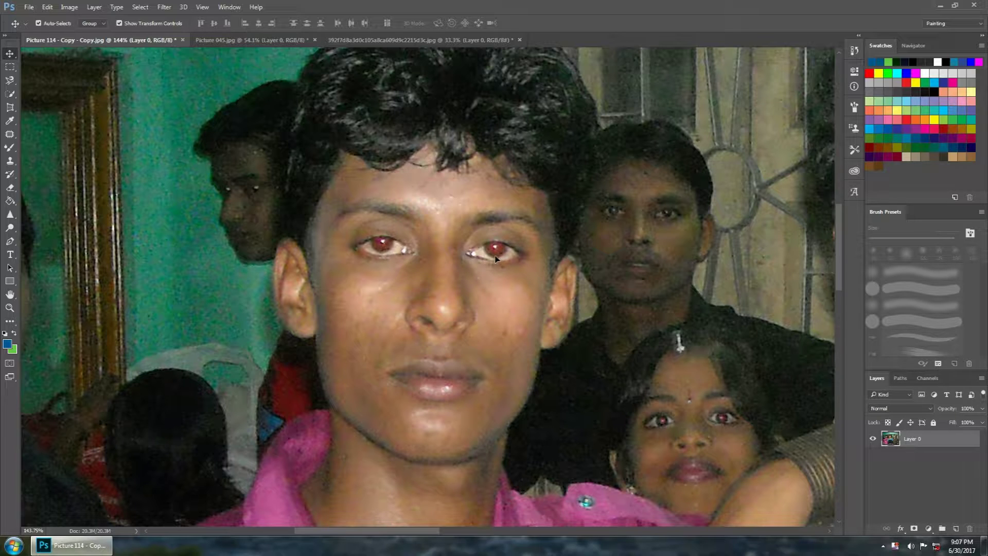
left_click(9, 134)
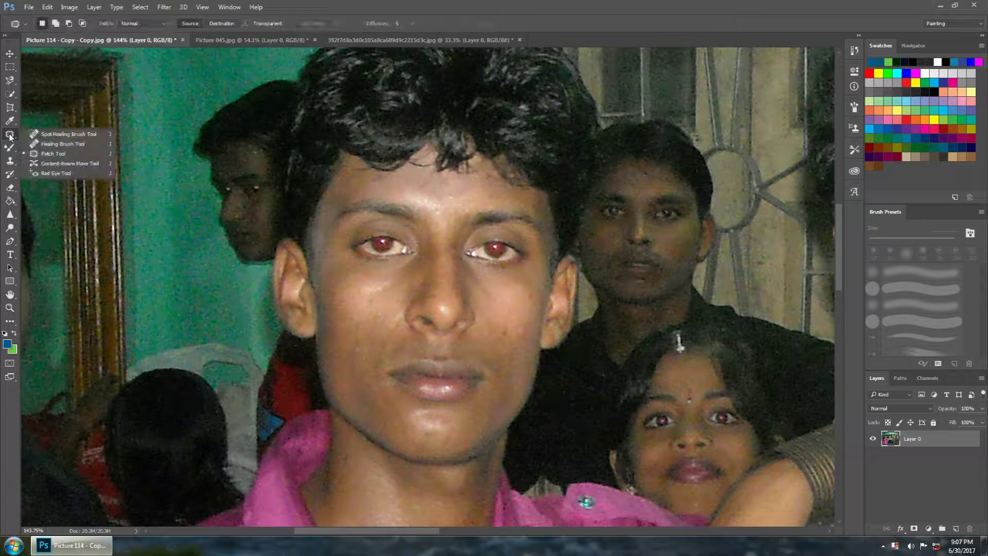
left_click(58, 174)
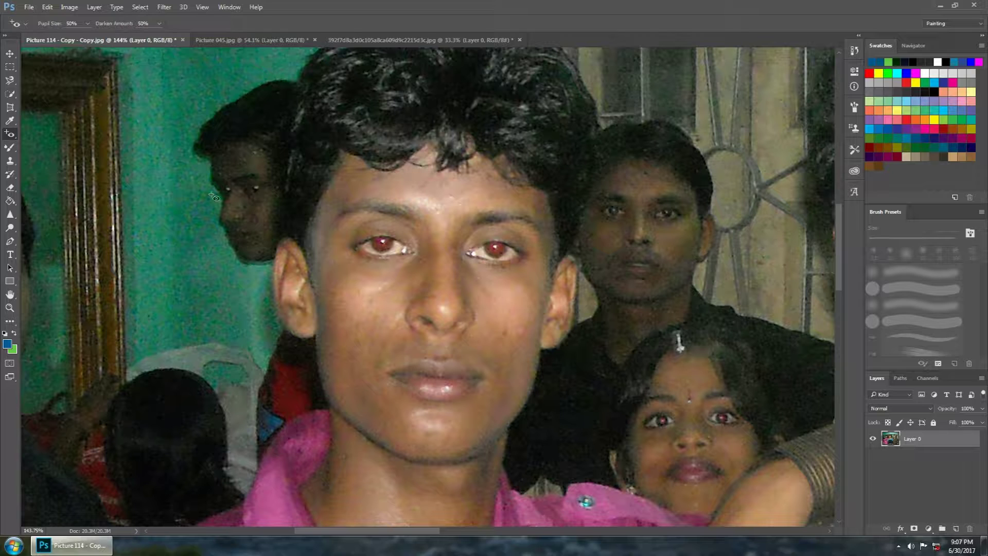
left_click(383, 242)
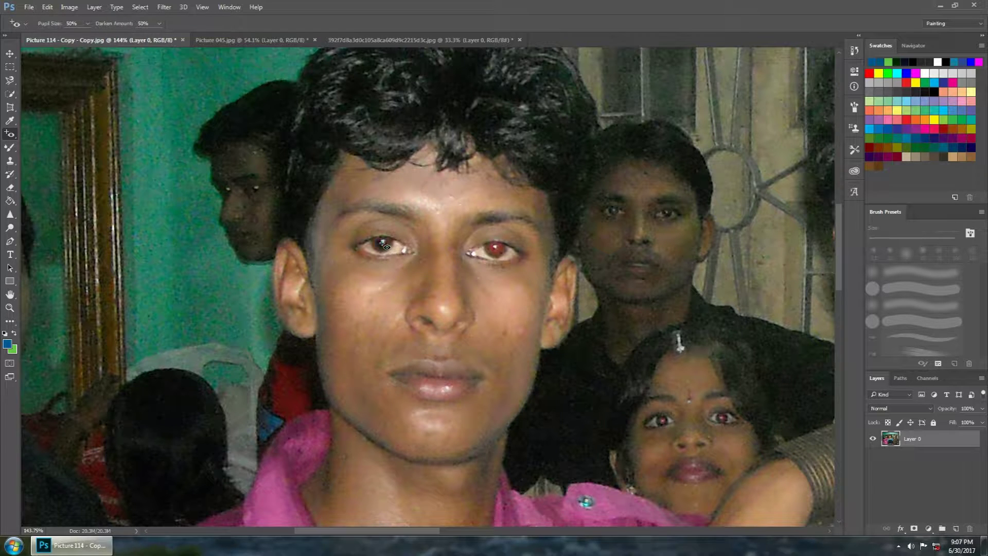
- Clear red eye from the front man's other pupil, the girl's eye and the second man's pupils
left_click(496, 248)
left_click(662, 420)
scroll(779, 407, "down", 3)
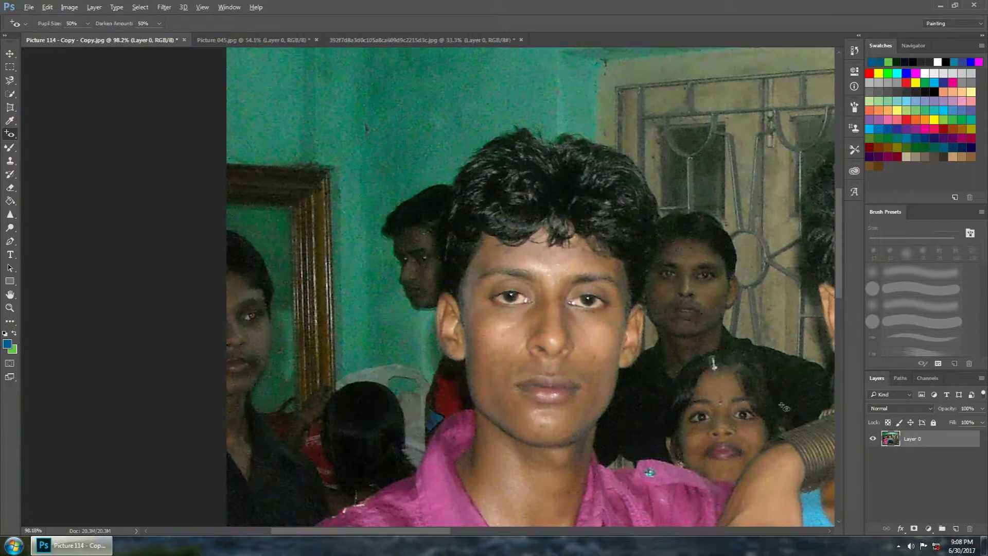
left_click_drag(428, 531, 520, 533)
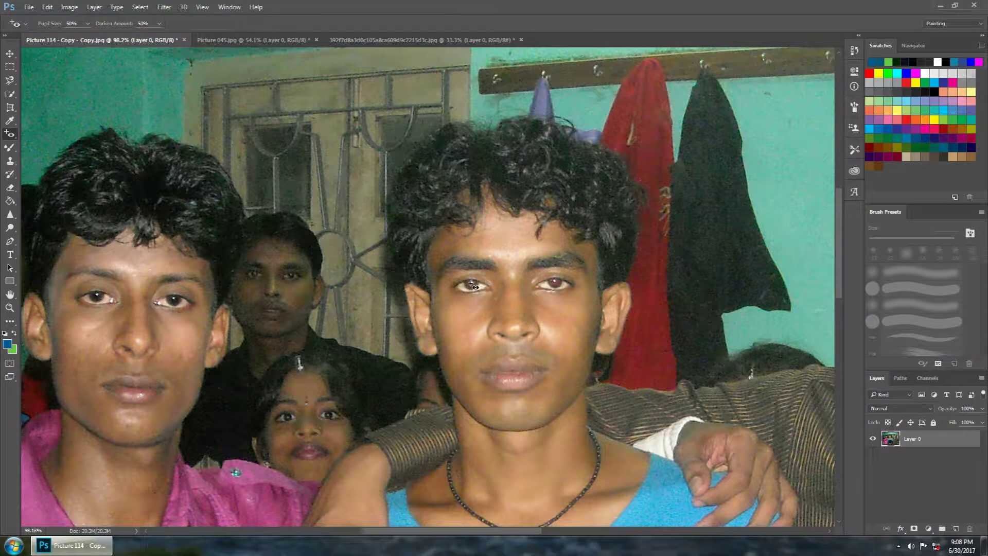
left_click(555, 281)
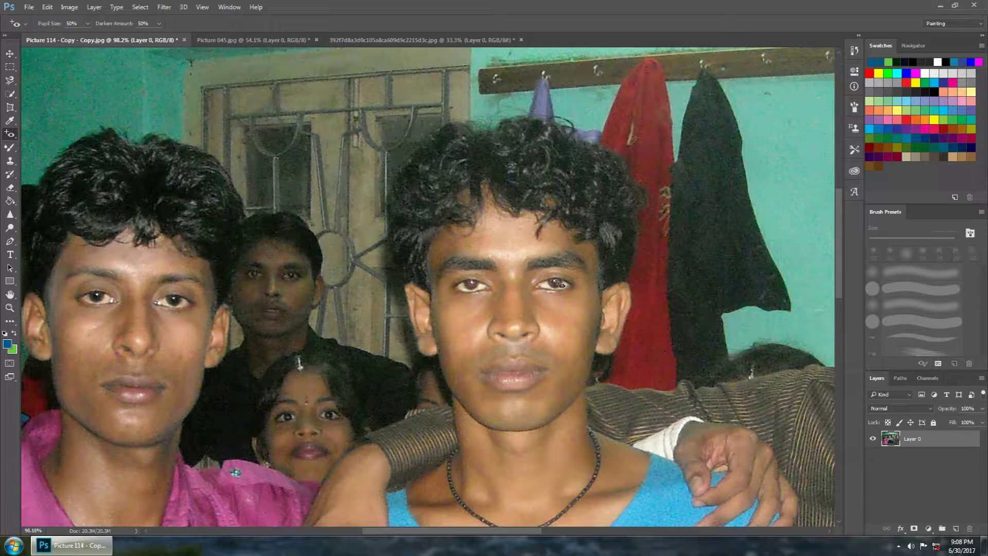
left_click(470, 284)
- Scroll and pan across the corrected portrait to check it, then return to the Move tool
scroll(652, 298, "down", 1)
scroll(652, 297, "down", 1)
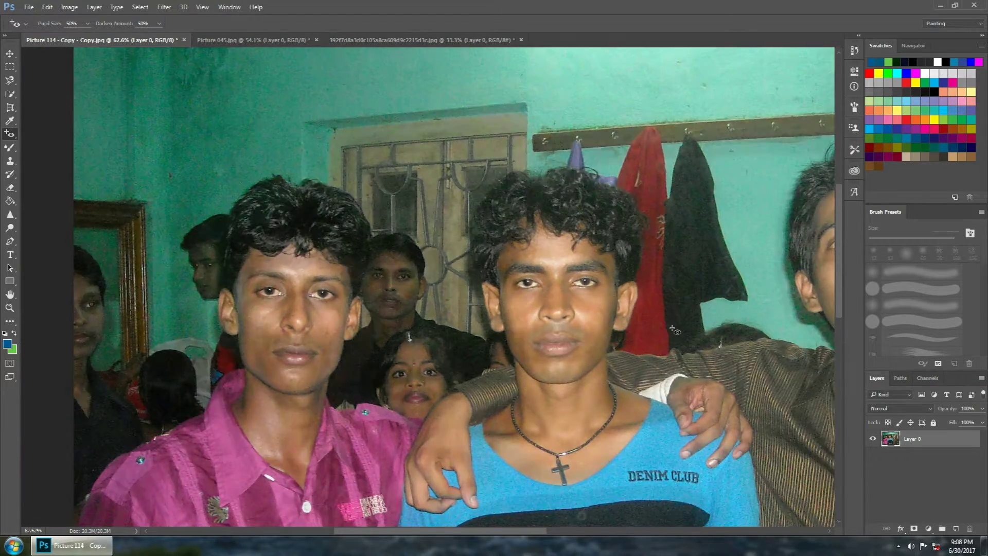
scroll(652, 297, "down", 1)
scroll(315, 312, "up", 2)
scroll(315, 311, "up", 2)
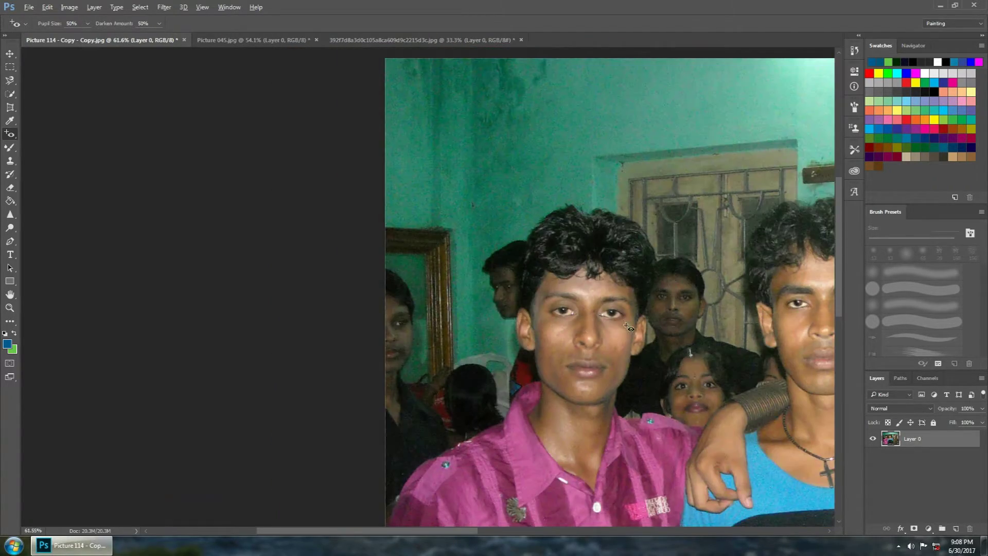
scroll(628, 325, "down", 3)
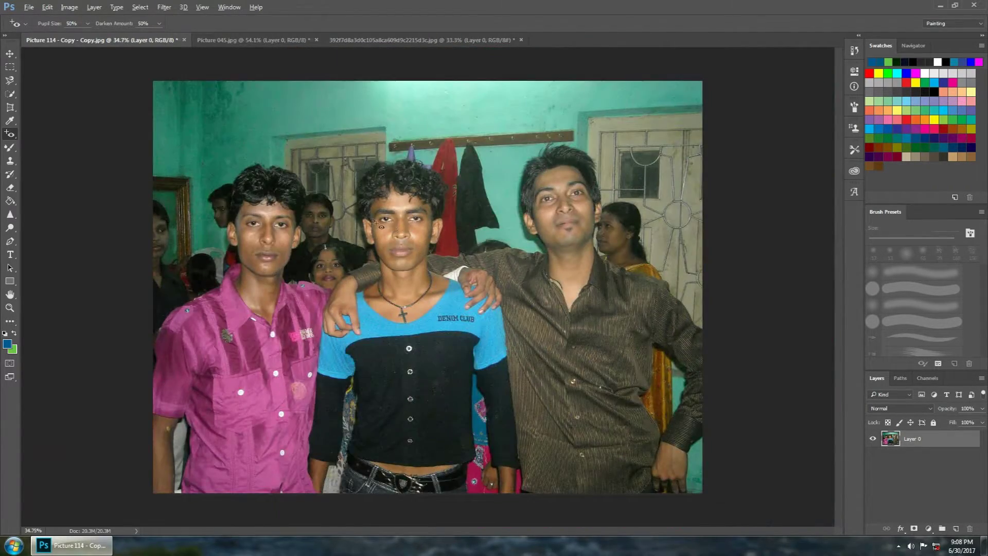
scroll(407, 232, "up", 4)
scroll(115, 226, "up", 2)
scroll(116, 226, "up", 2)
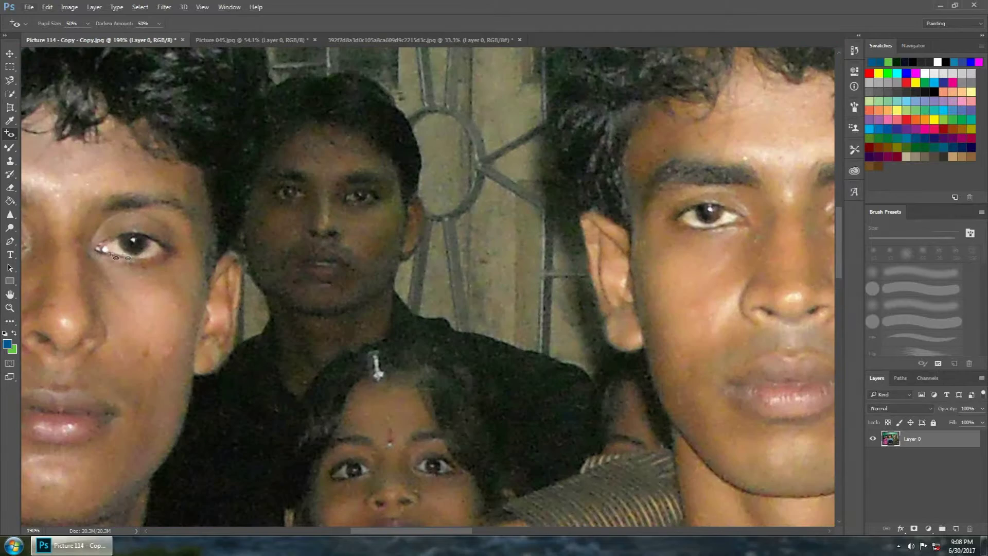
left_click_drag(422, 530, 364, 530)
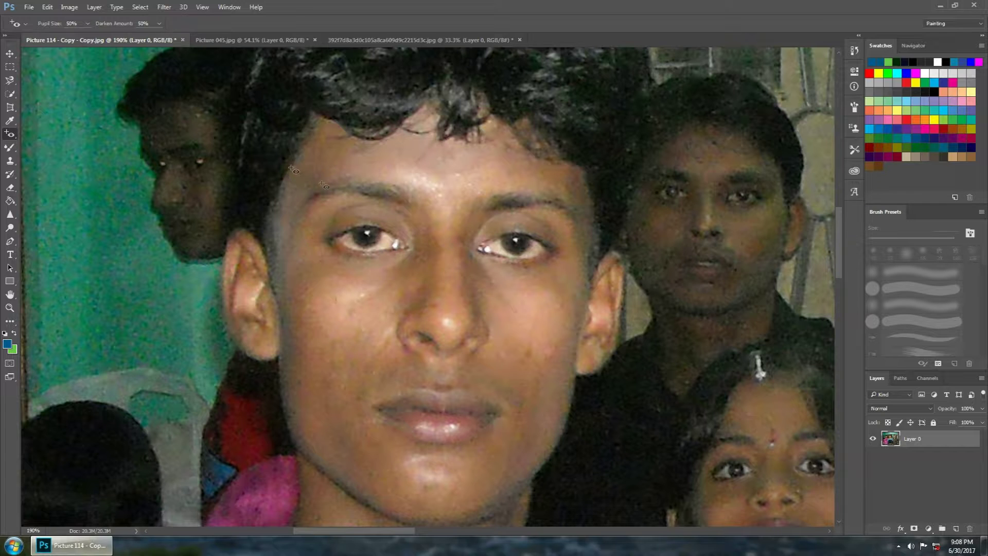
left_click(11, 55)
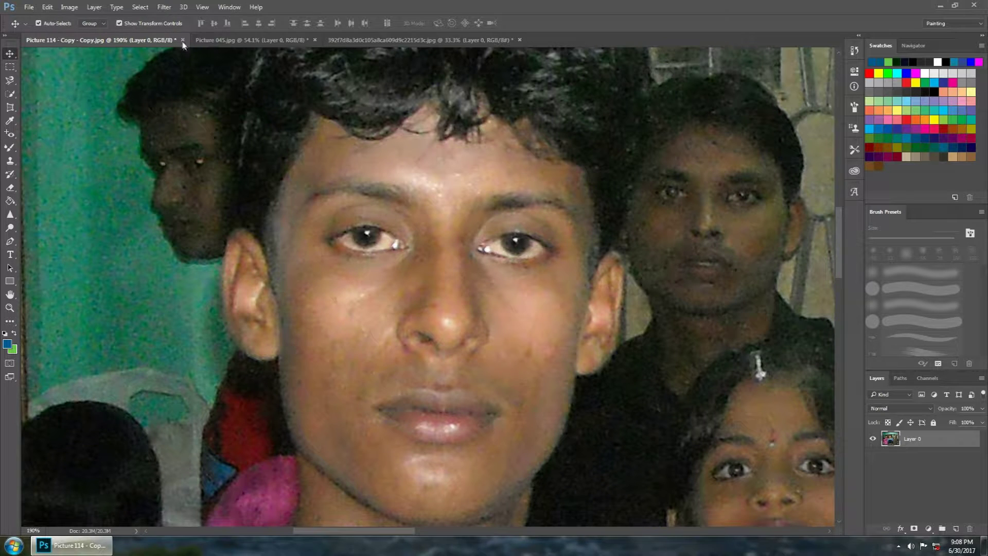
- Close Picture 114 and discard its red-eye changes
left_click(182, 40)
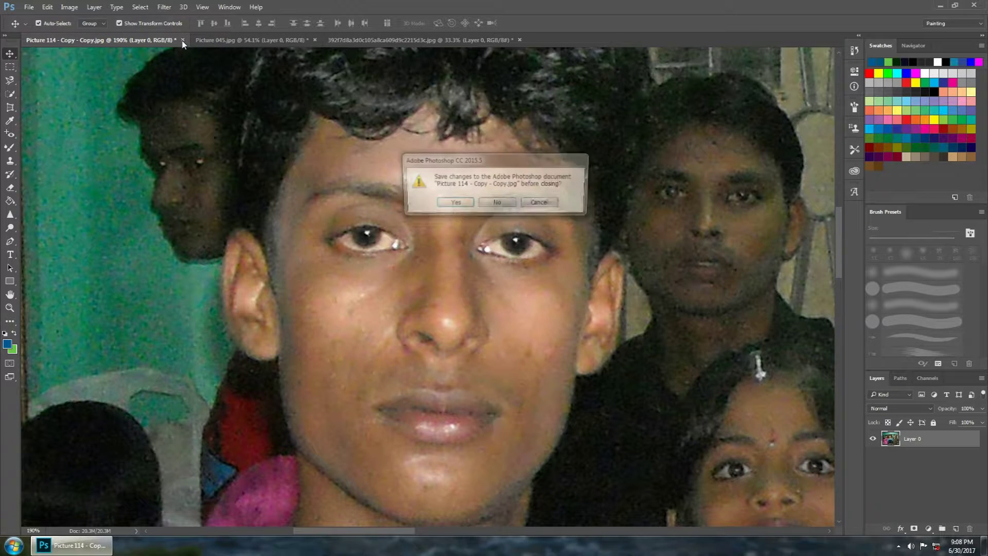
left_click(498, 204)
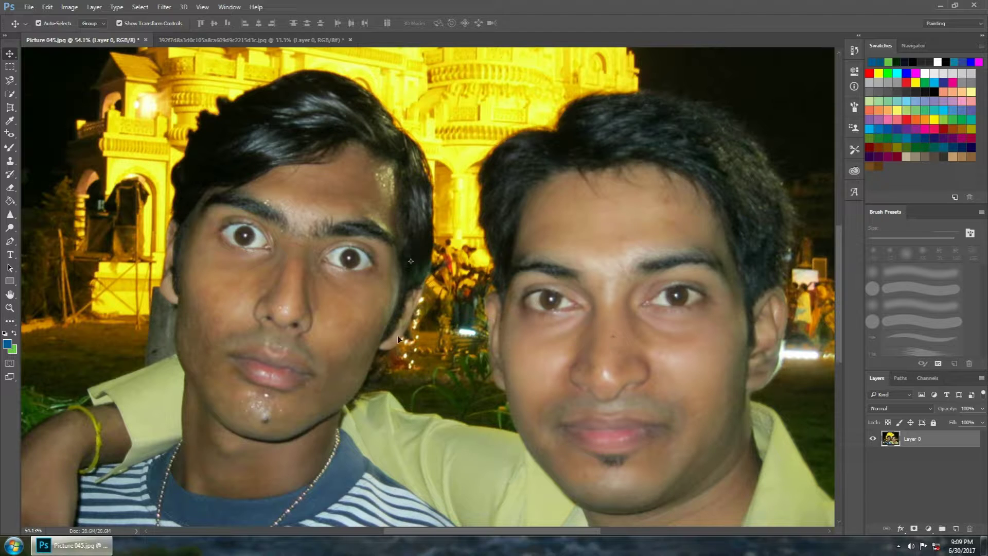
- Spot-heal the dark spot beside the right man's nose and the blemish on the left man's chin
left_click(9, 134)
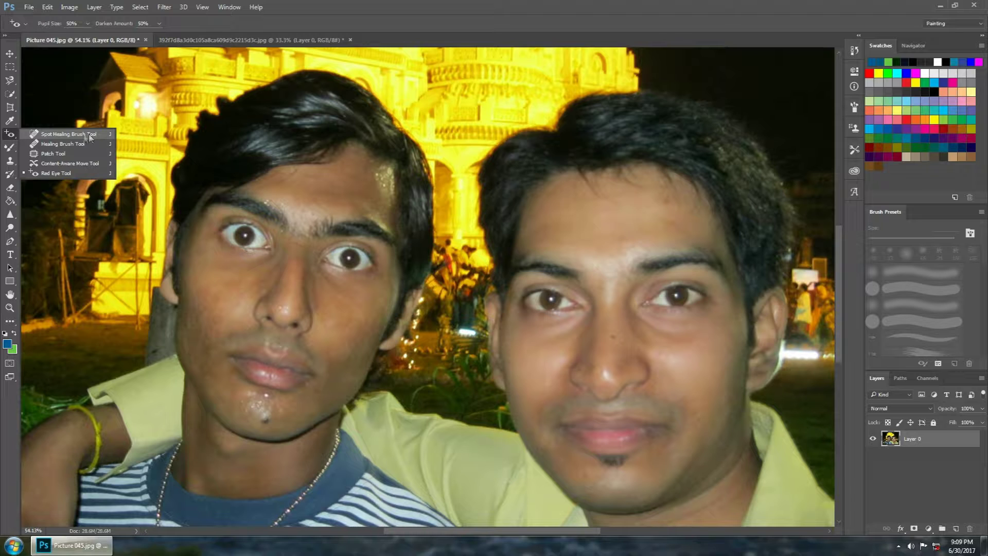
left_click(67, 137)
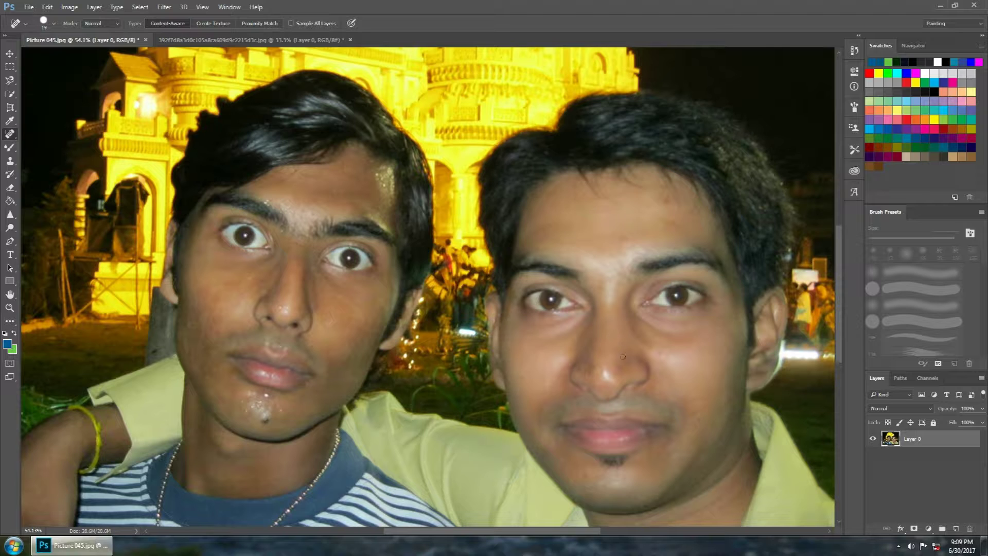
left_click(613, 342)
left_click(268, 416)
right_click(10, 135)
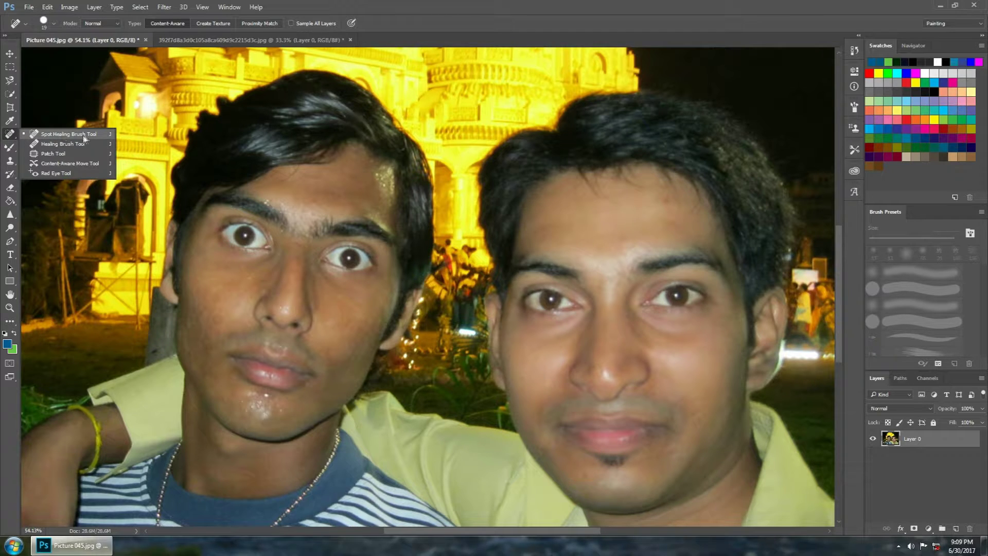
left_click(10, 53)
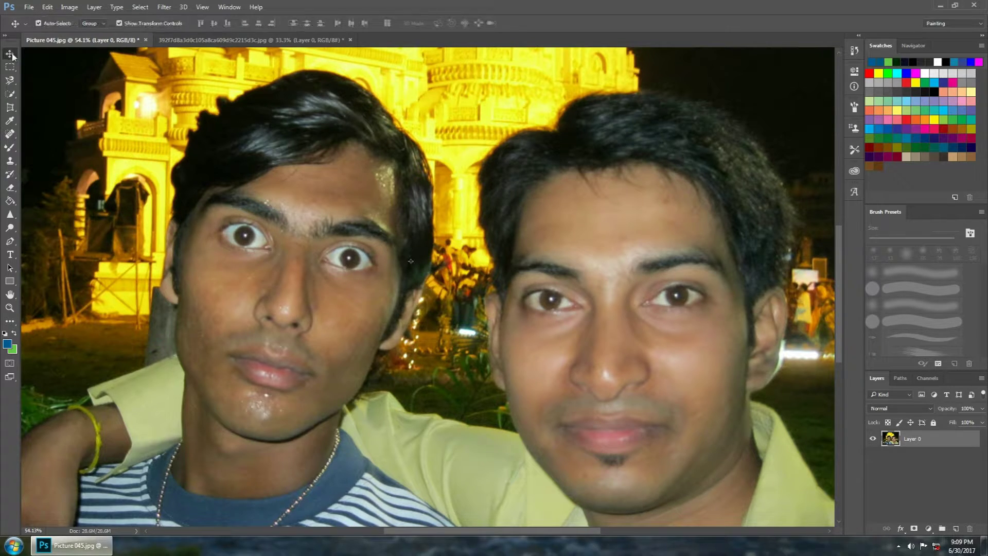
- Close Picture 045.jpg without saving, leaving the bluebird-on-lilacs photo open
left_click(146, 40)
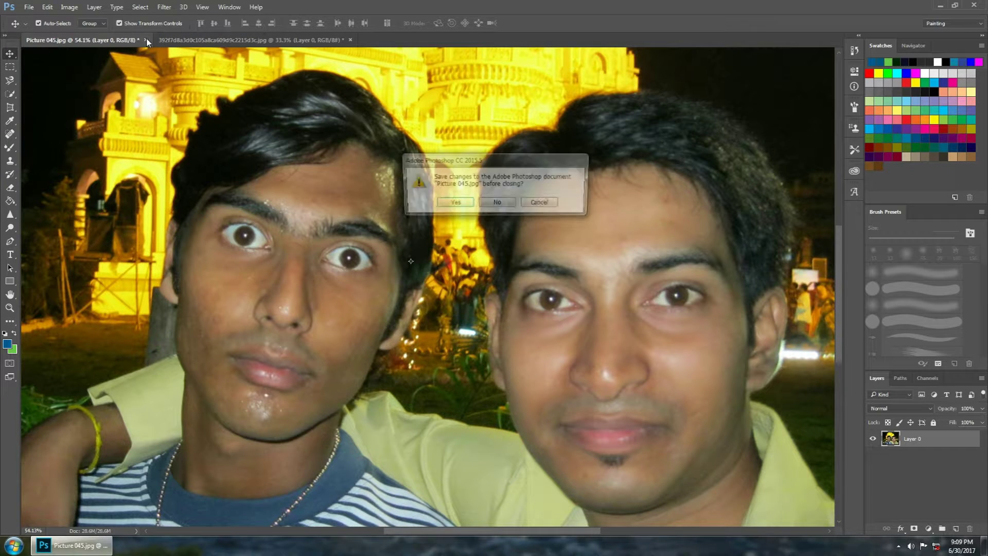
left_click(497, 204)
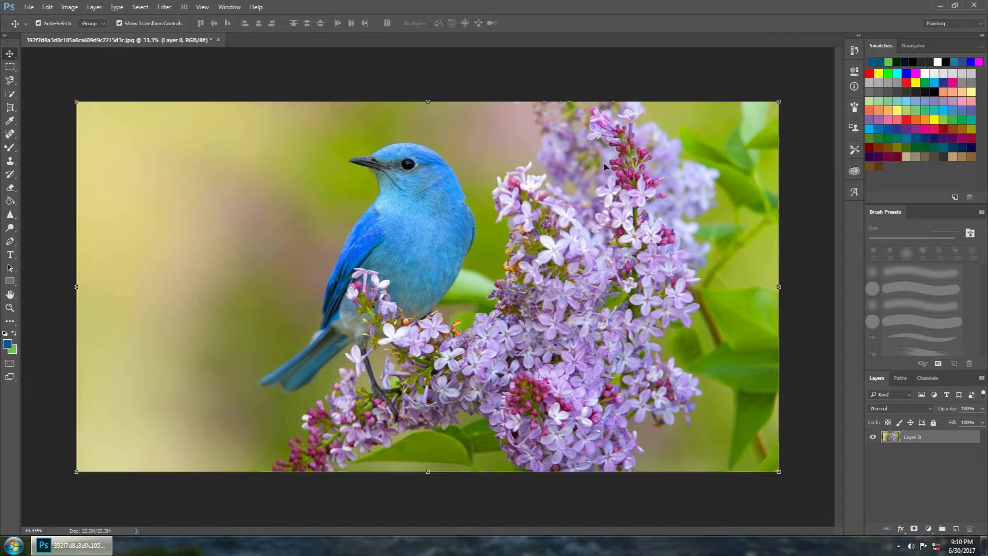
left_click(11, 163)
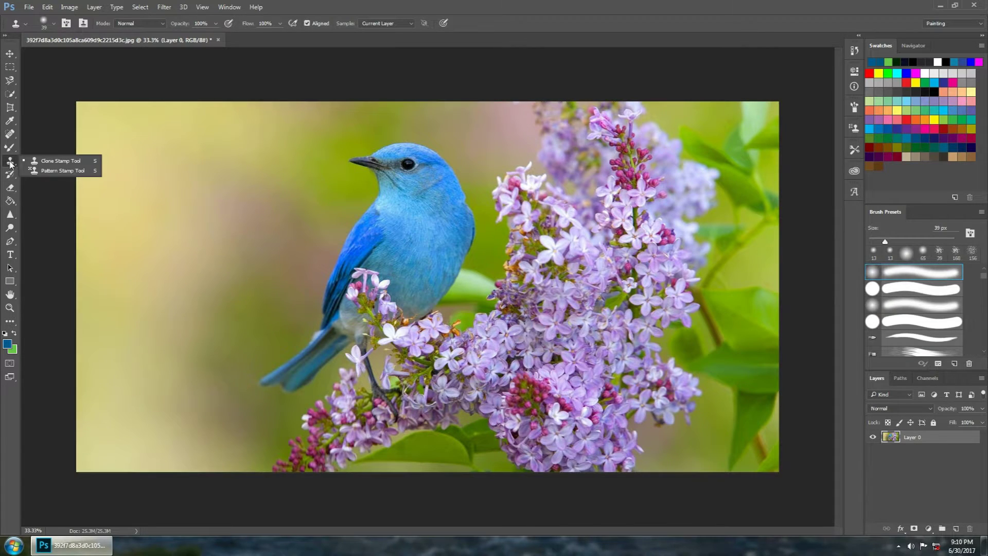
- Set up the Clone Stamp Tool with a 354 px brush
left_click(61, 161)
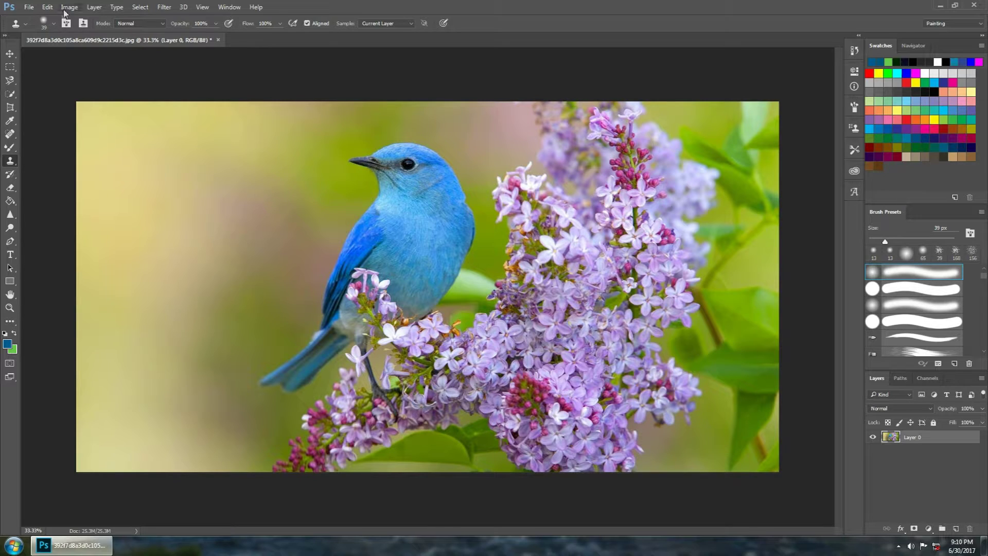
left_click(53, 23)
left_click_drag(76, 57, 83, 55)
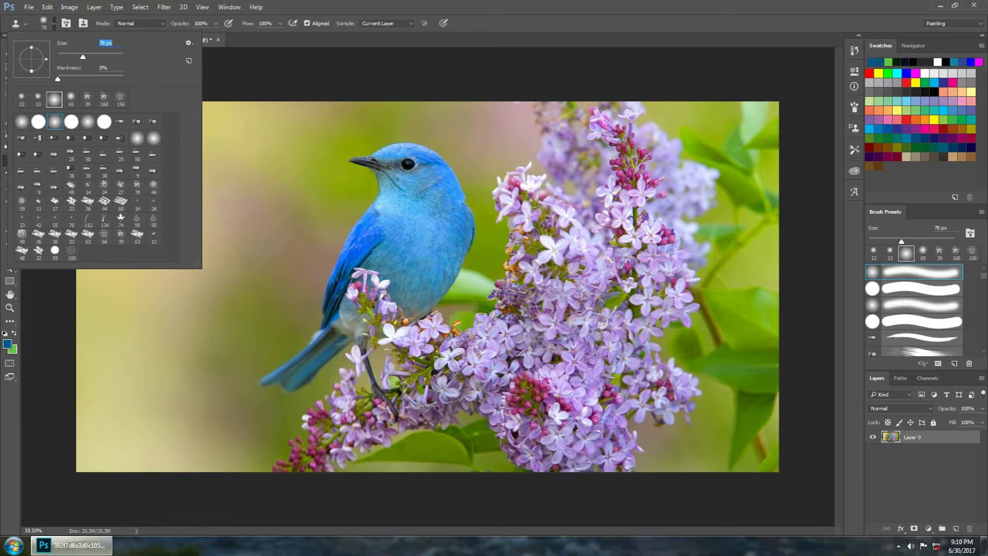
left_click_drag(80, 56, 112, 56)
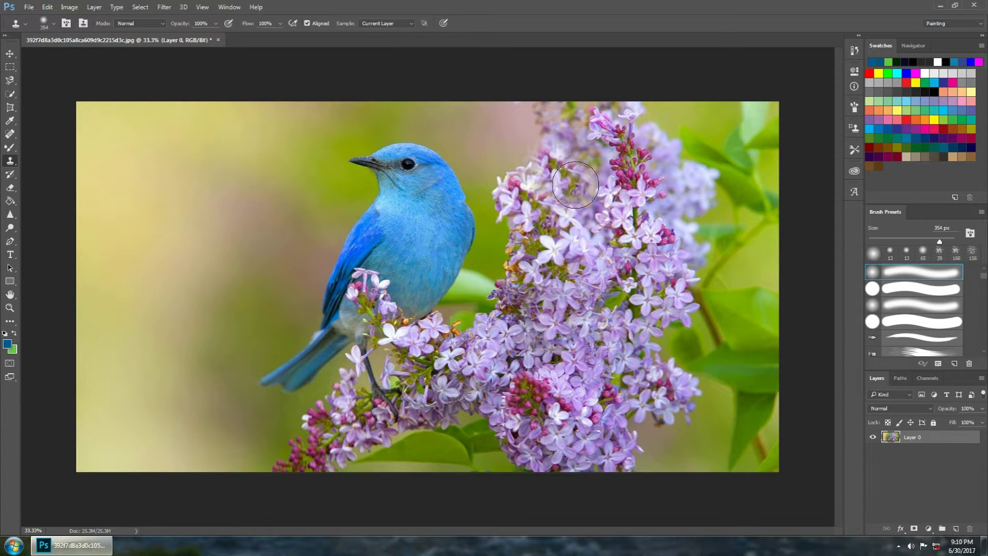
- Paint cloned lilac blossoms over the dark magenta buds in the upper cluster
left_click_drag(595, 215, 634, 168)
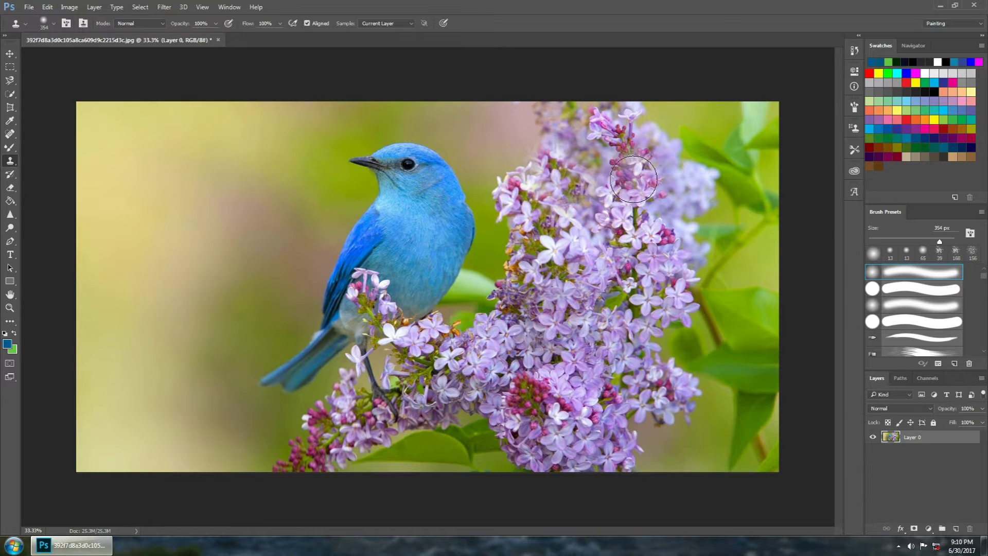
left_click_drag(625, 202, 631, 218)
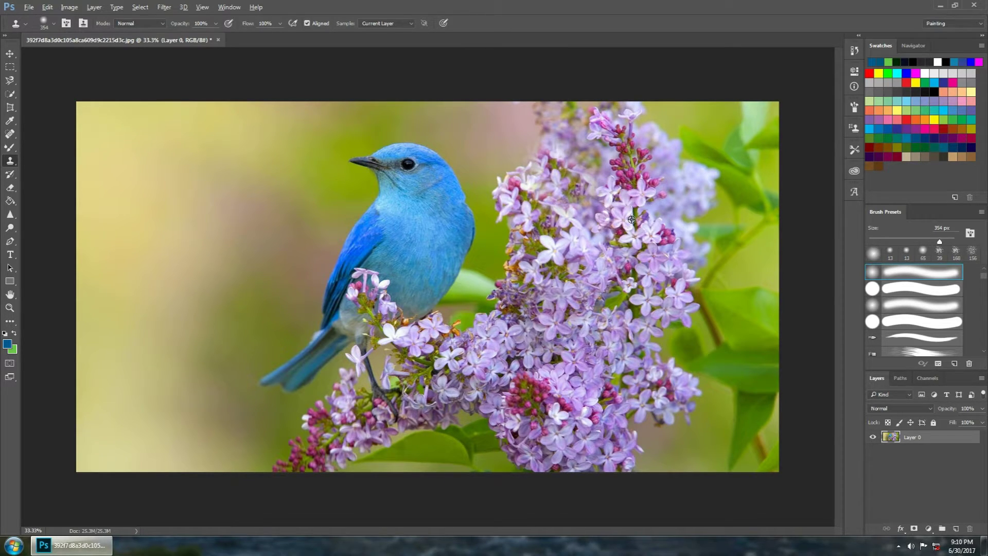
mouse_move(629, 215)
left_mouse_down()
mouse_move(596, 165)
mouse_move(660, 282)
left_mouse_up()
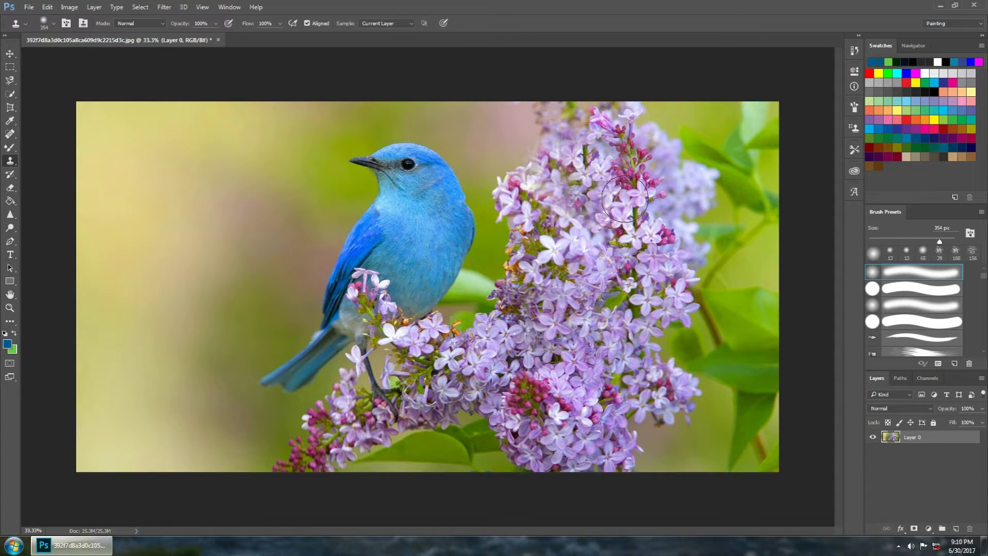
key("v")
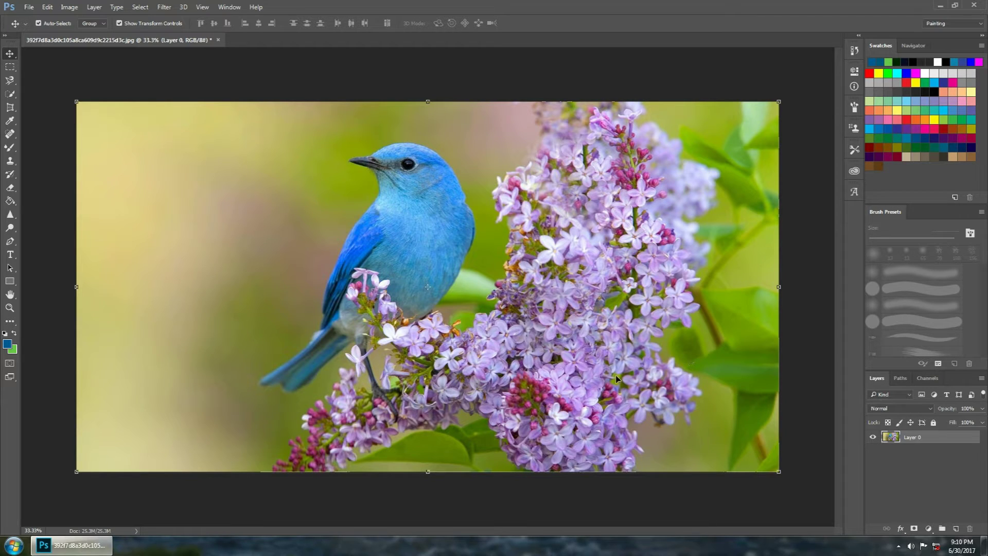
left_click(10, 163)
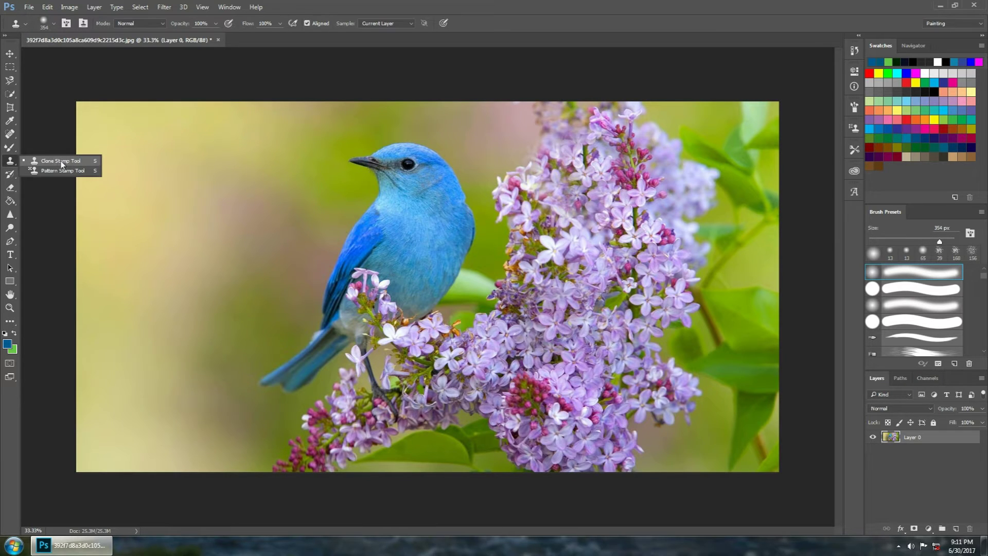
- Enlarge the clone brush to 511 px, sample the flowers, and paint blossoms over the lower cluster
left_click(61, 162)
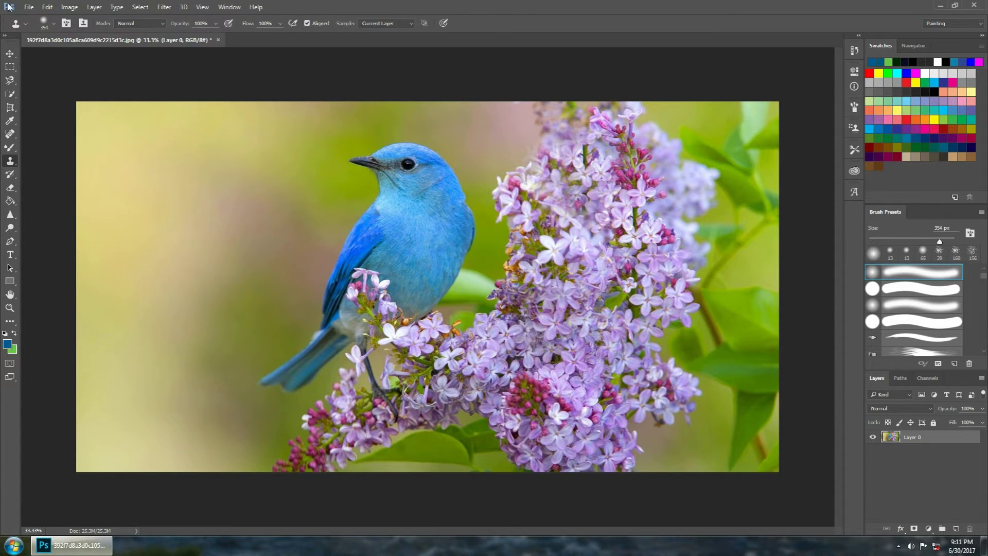
left_click(54, 24)
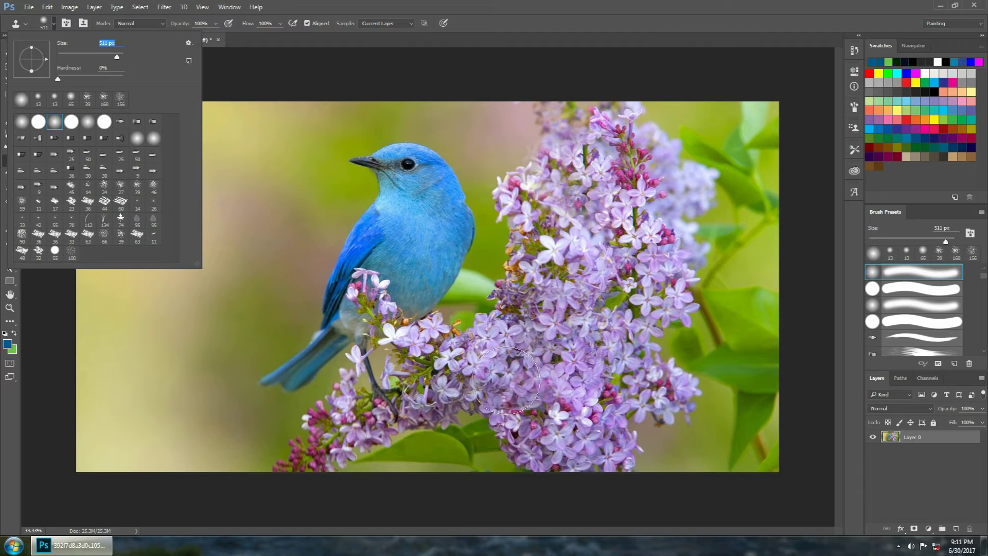
left_click(492, 369, "alt")
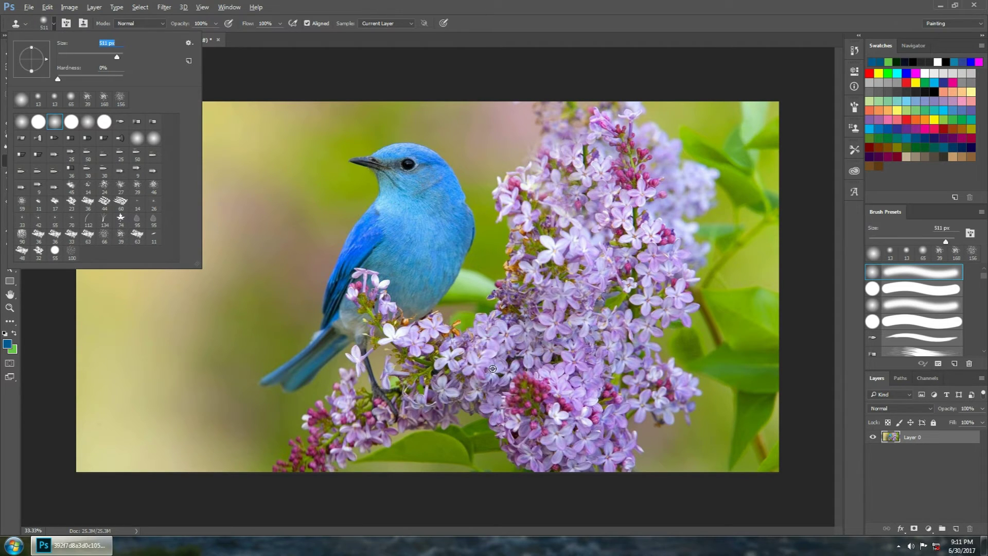
key("Return")
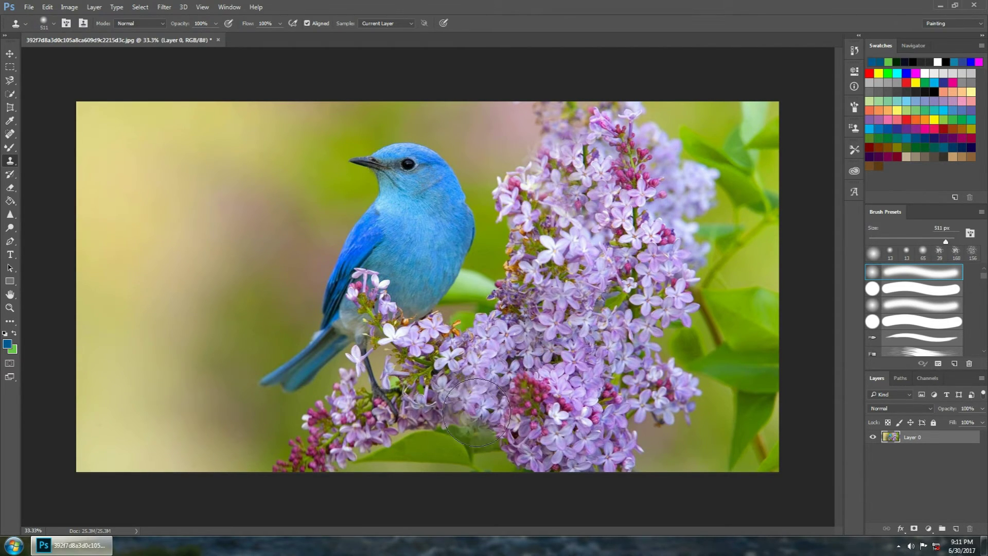
mouse_move(480, 437)
left_mouse_down()
mouse_move(411, 447)
mouse_move(498, 451)
left_mouse_up()
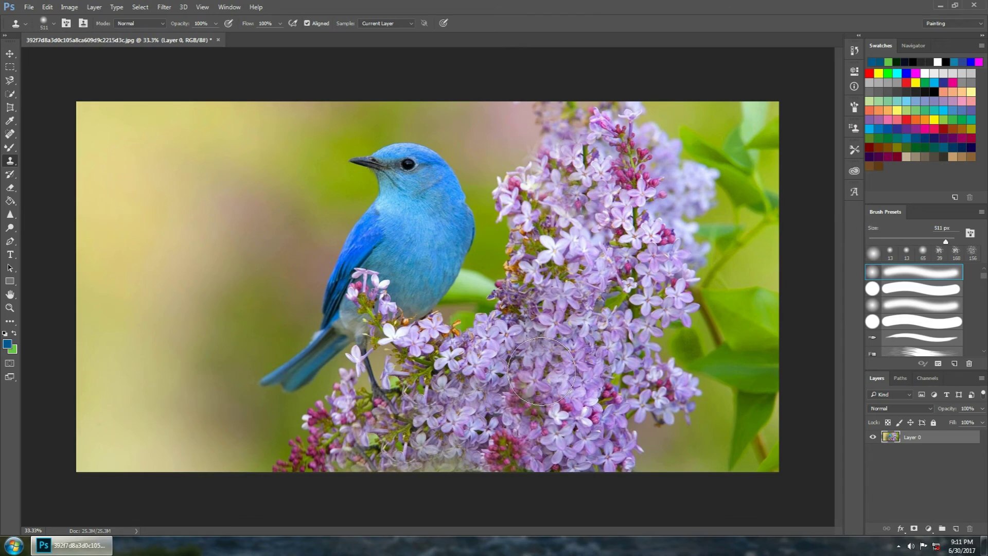
left_click(10, 54)
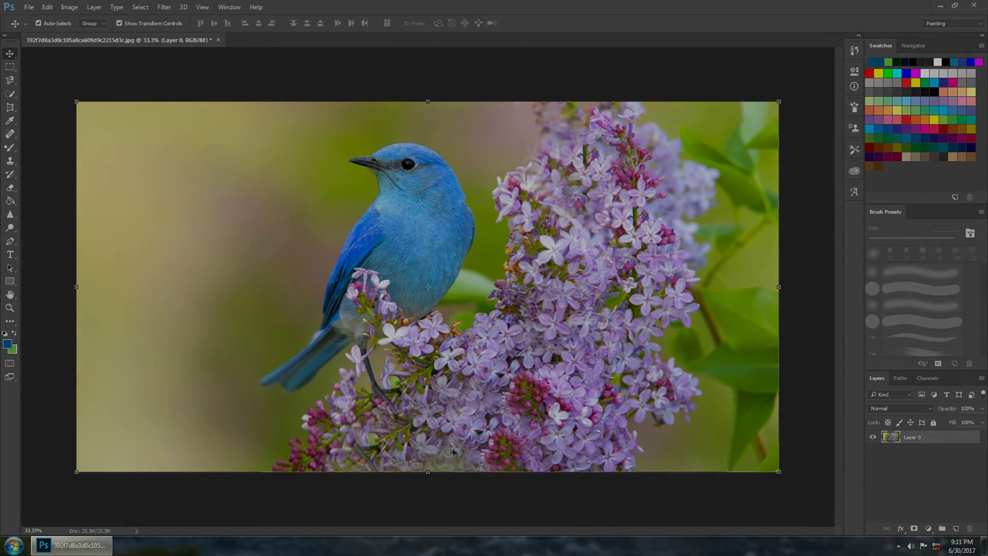